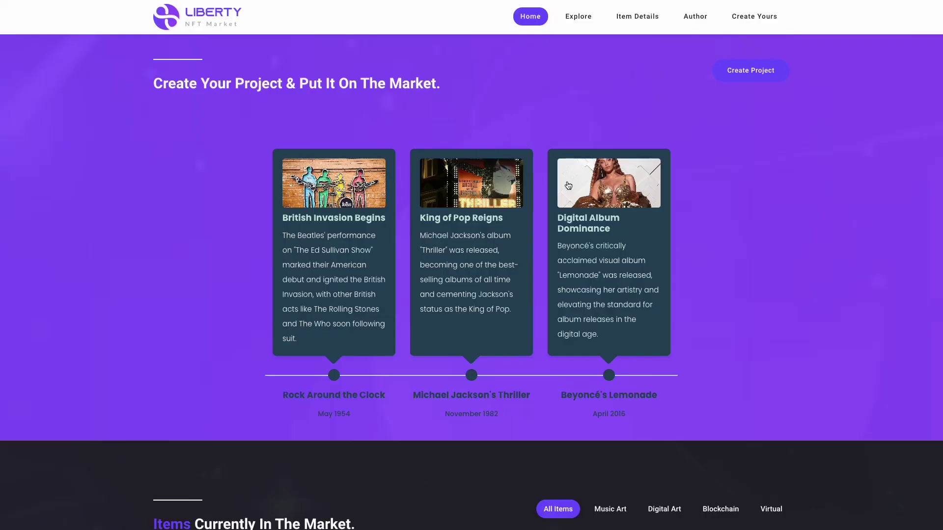
- Enlarge the Beyoncé event image on the Liberty NFT Market timeline and advance the gallery
left_click(572, 184)
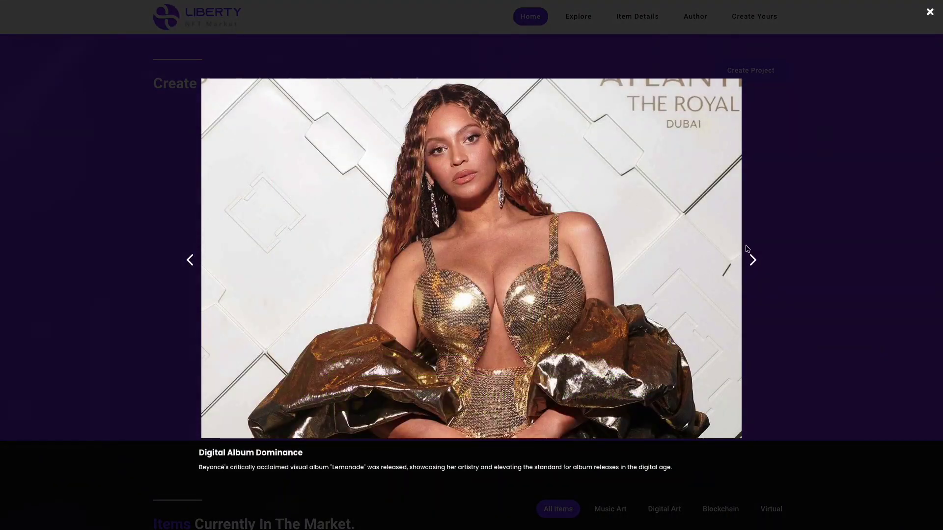
left_click(752, 260)
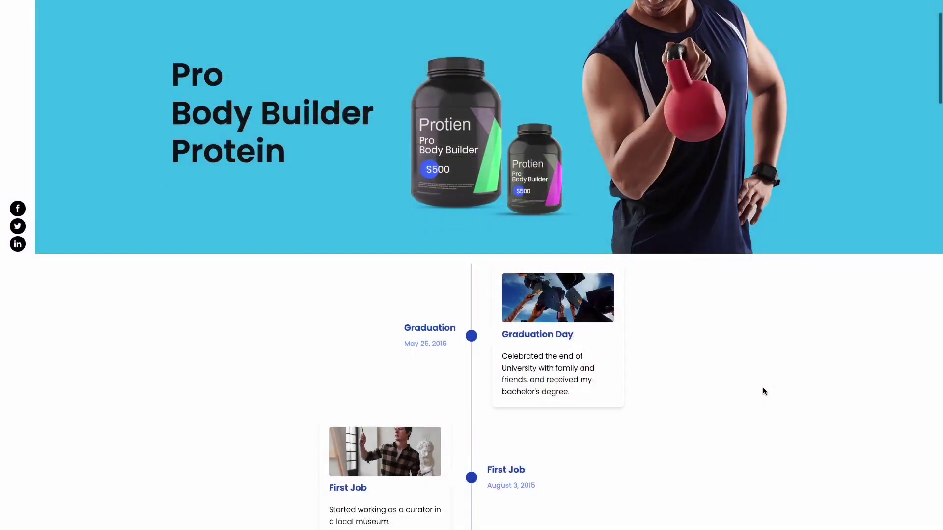
scroll(763, 390, "down", 3)
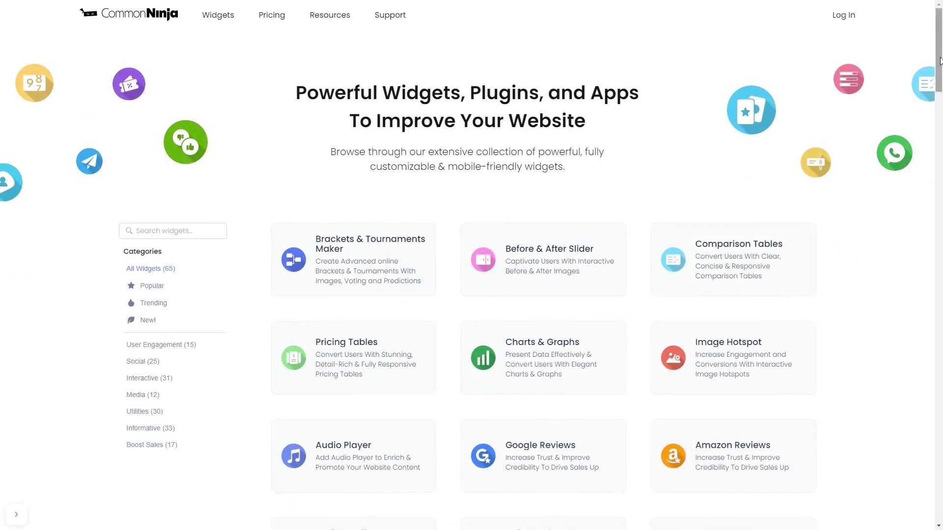
scroll(939, 71, "down", 1)
left_click_drag(940, 71, 940, 315)
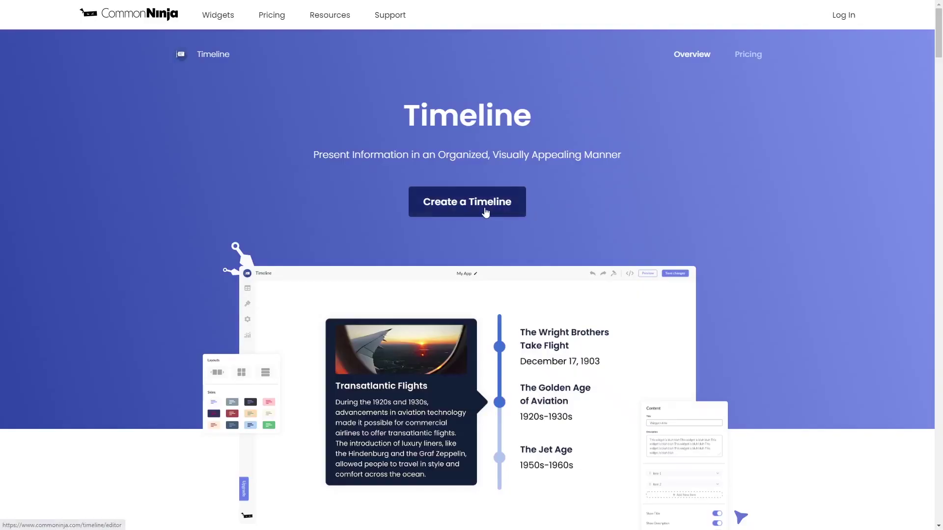
- Start a new timeline from the Common Ninja Timeline widget page
left_click(485, 212)
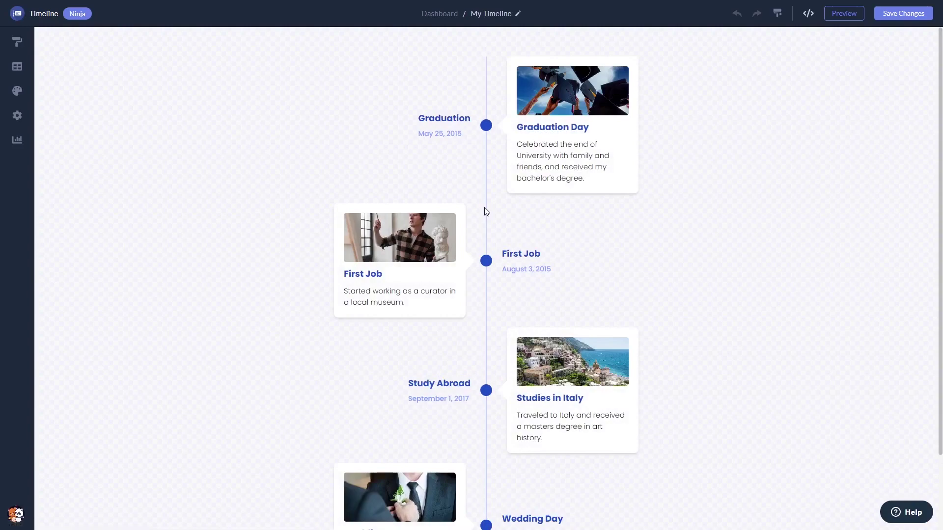
- Preview the First Job image, then show the items list with Graduation, First Job, Study Abroad and Wedding Day
left_click(424, 230)
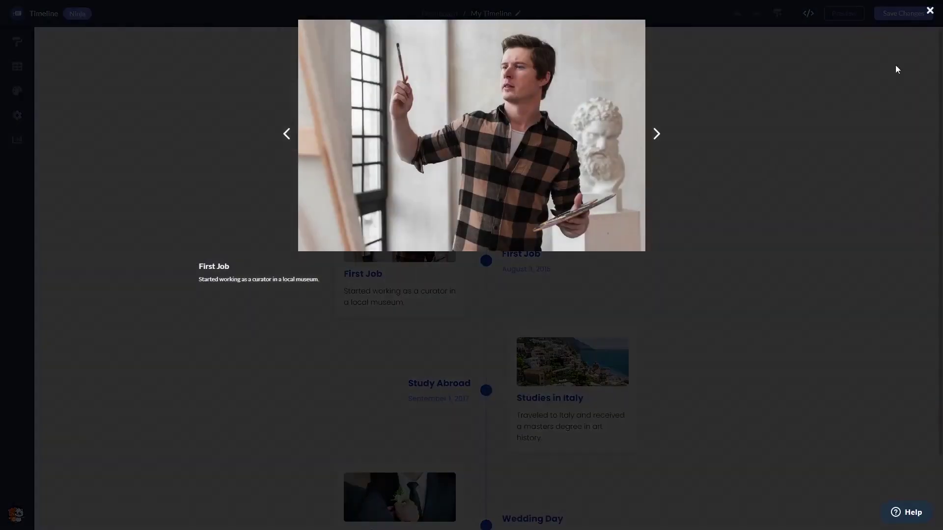
left_click(929, 11)
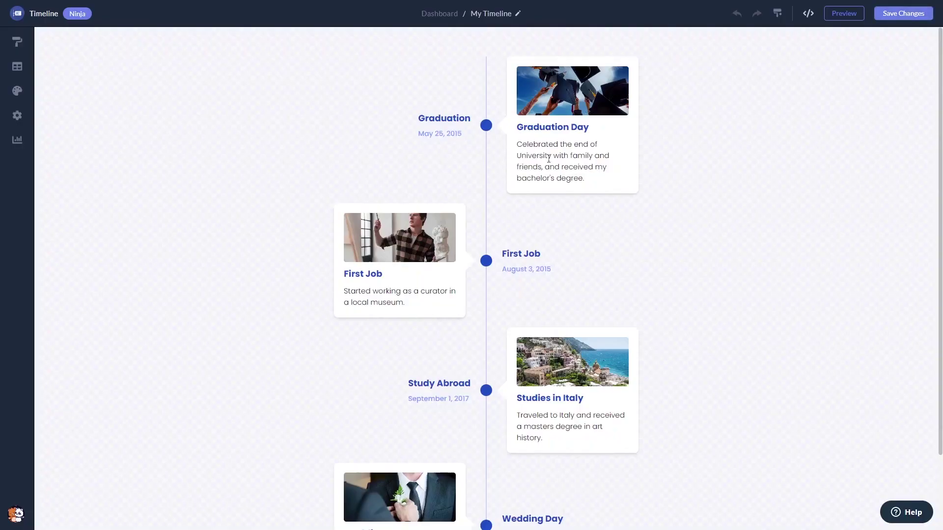
left_click(16, 68)
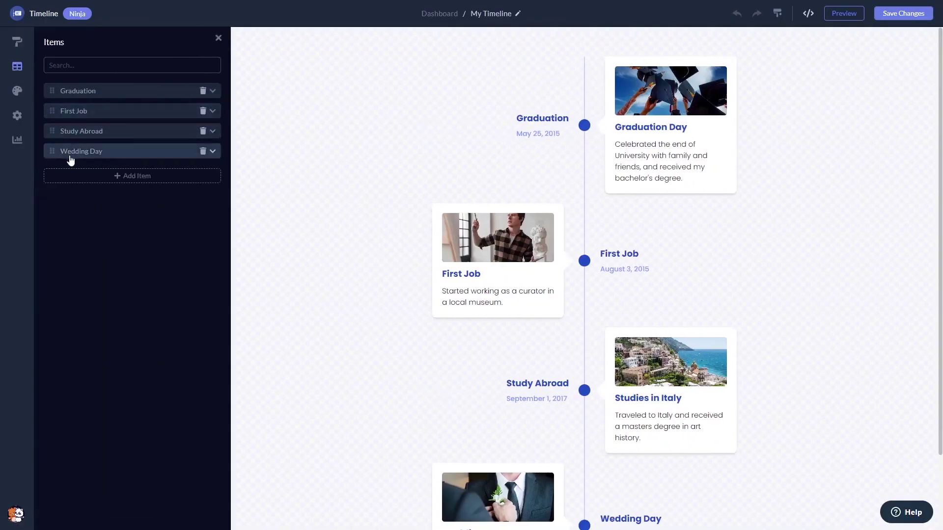
left_click(69, 156)
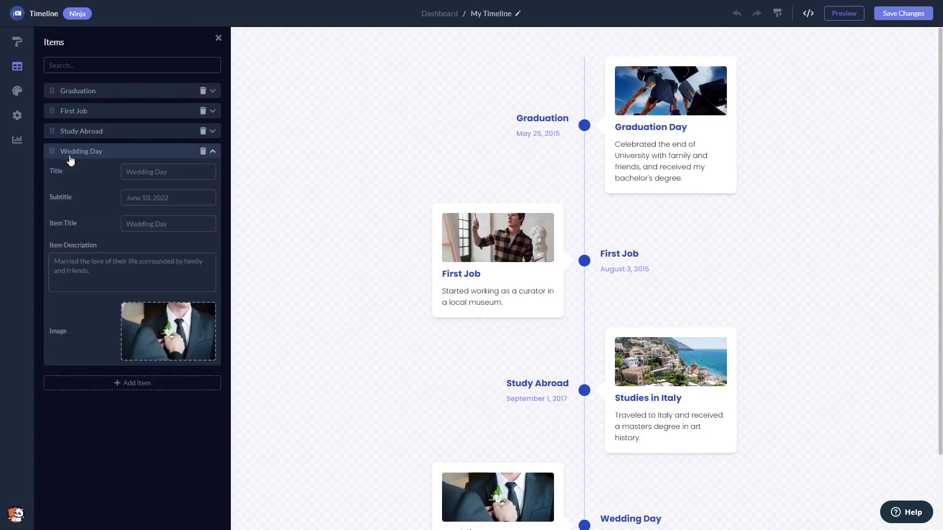
left_click(69, 156)
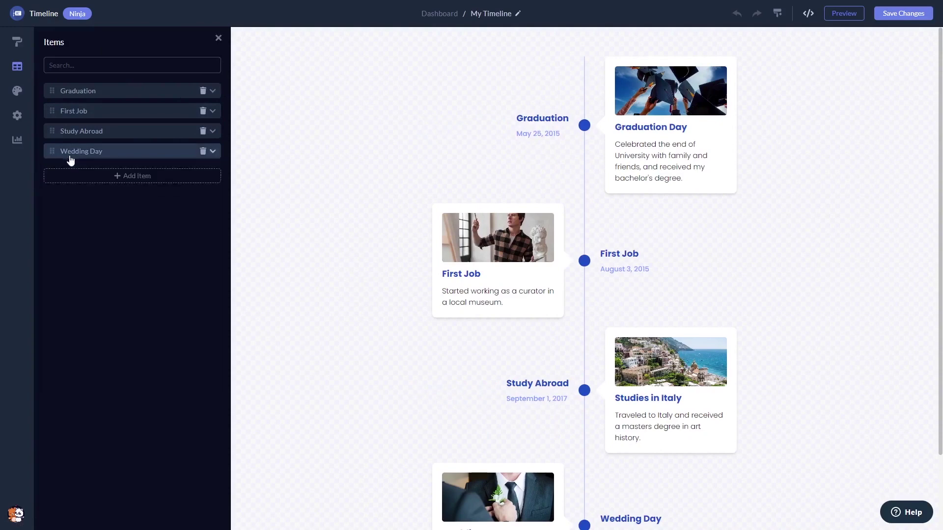
- Try the one-sided and horizontal layouts and settle on the vertical alternating layout
left_click(19, 43)
left_click(107, 77)
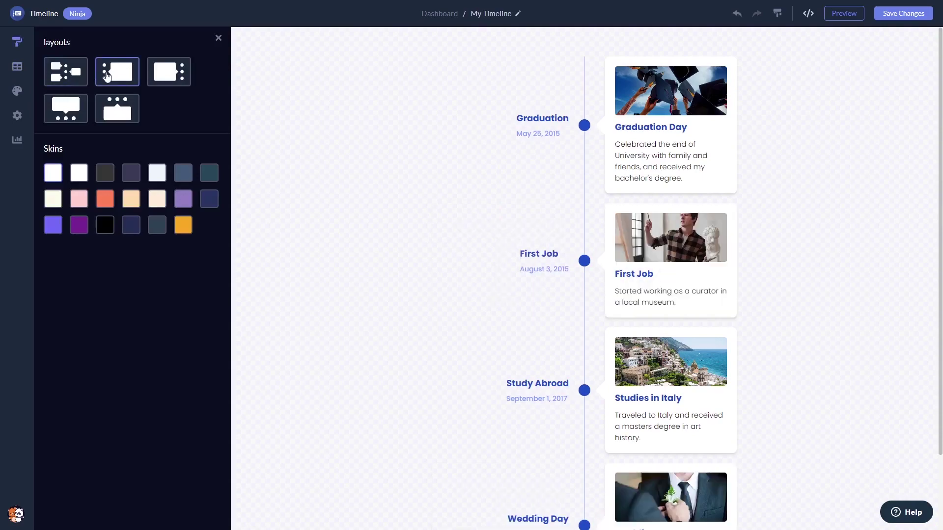
left_click(156, 84)
left_click(118, 110)
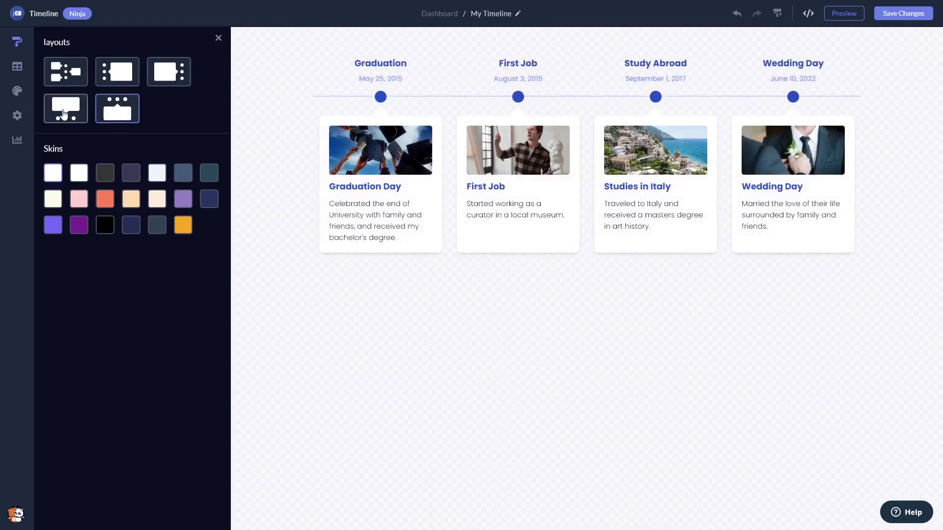
left_click(64, 114)
left_click(66, 82)
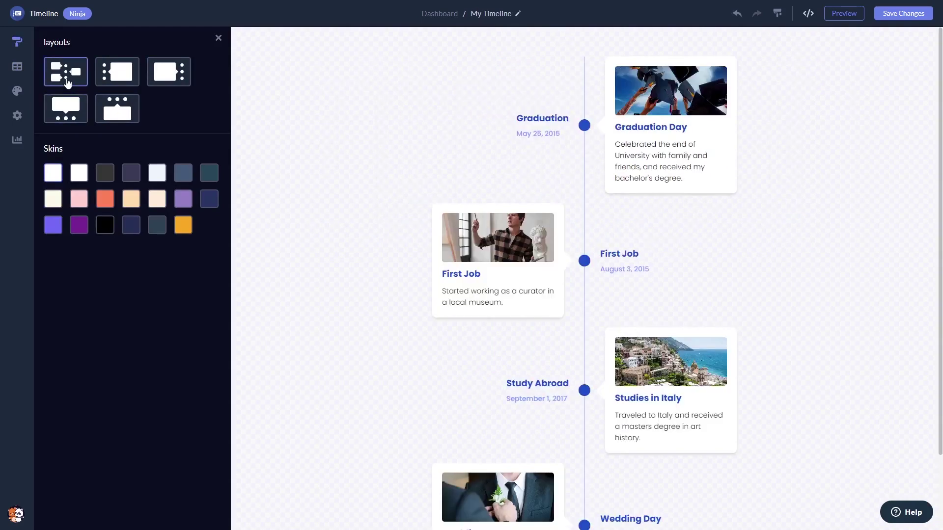
- Try the grey, purple, gradient, coral and pink skins and settle on the cream skin
left_click(104, 174)
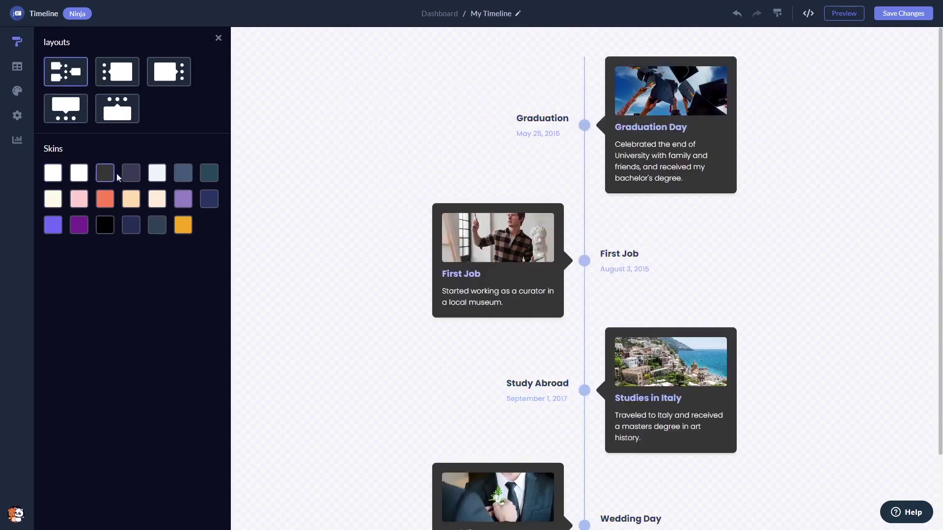
left_click(131, 175)
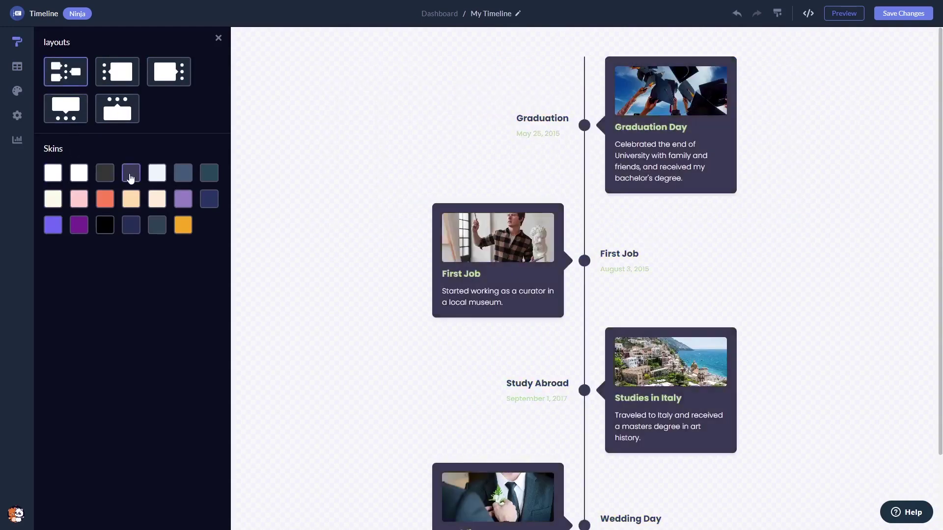
left_click(183, 199)
left_click(184, 225)
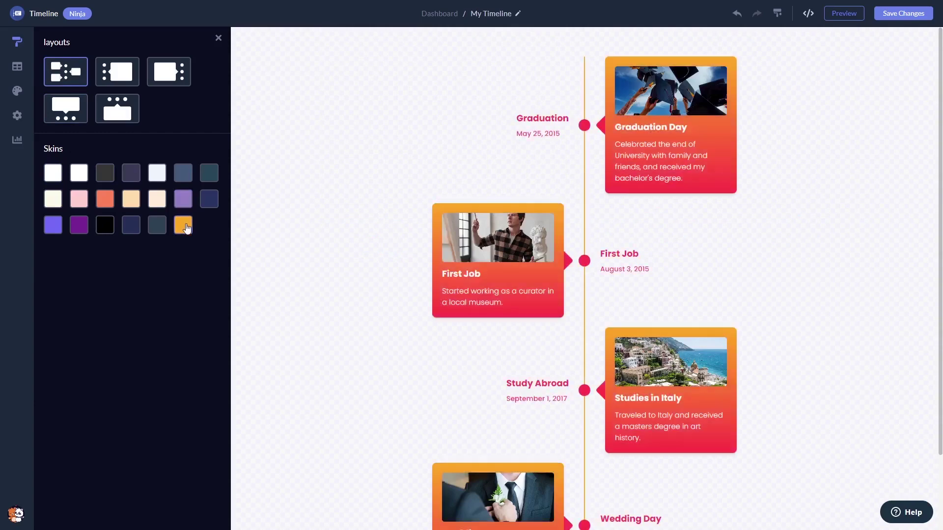
left_click(105, 199)
left_click(78, 199)
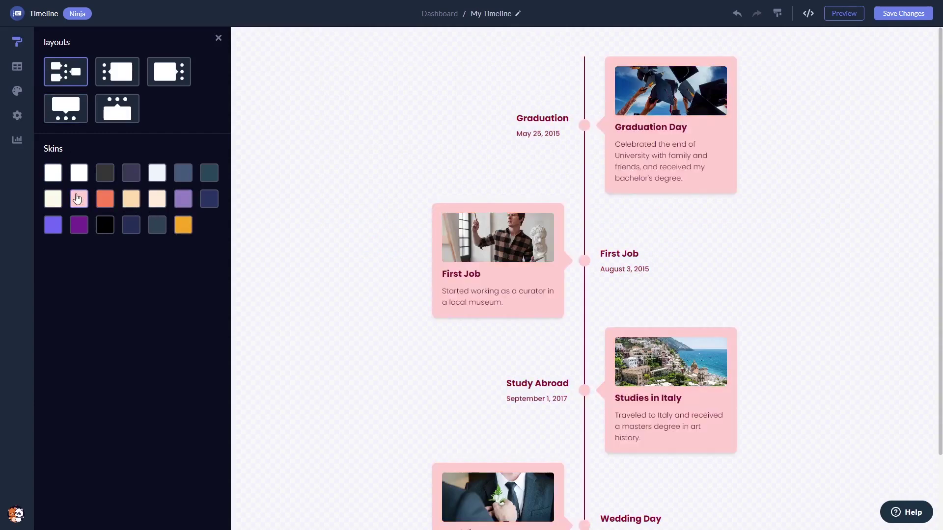
left_click(57, 200)
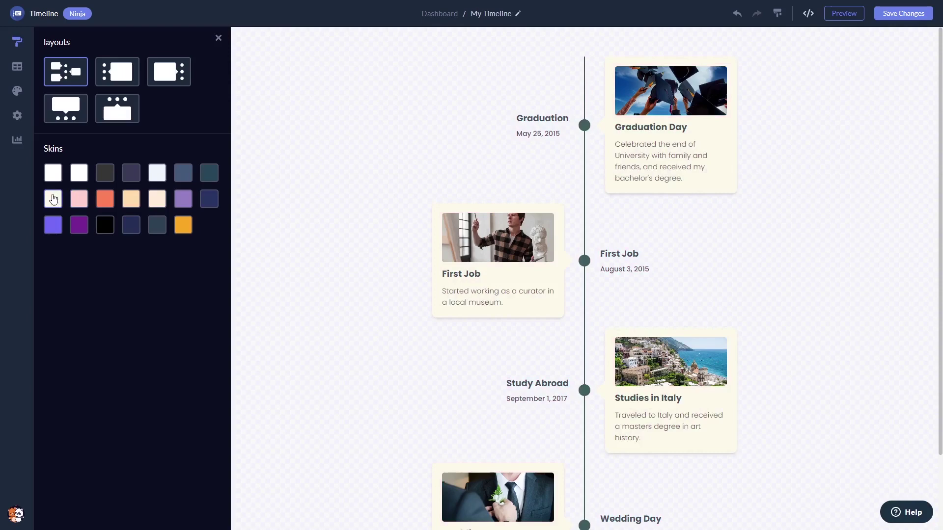
- Reduce the Timeline Width in the style settings and show the General/Item display toggles
left_click(17, 91)
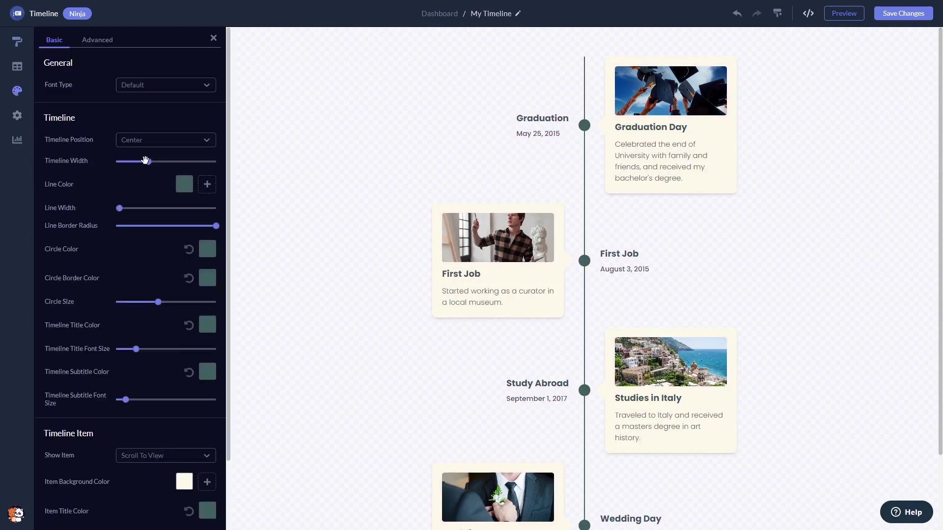
left_click_drag(145, 161, 125, 164)
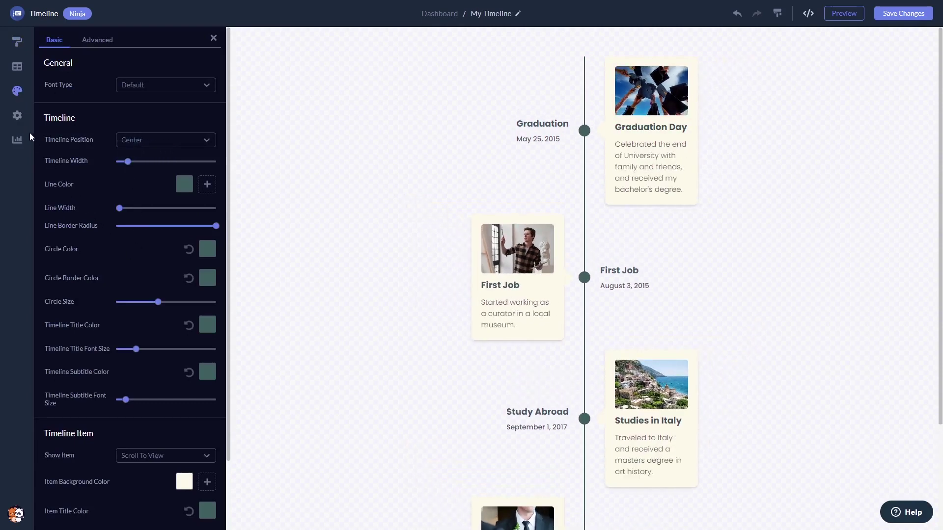
left_click(17, 118)
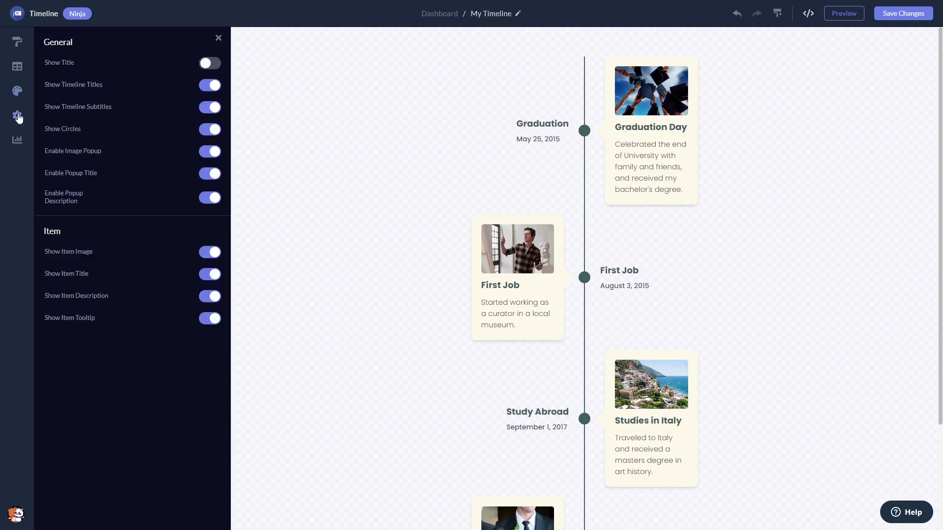
left_click(210, 132)
left_click(211, 131)
left_click(211, 109)
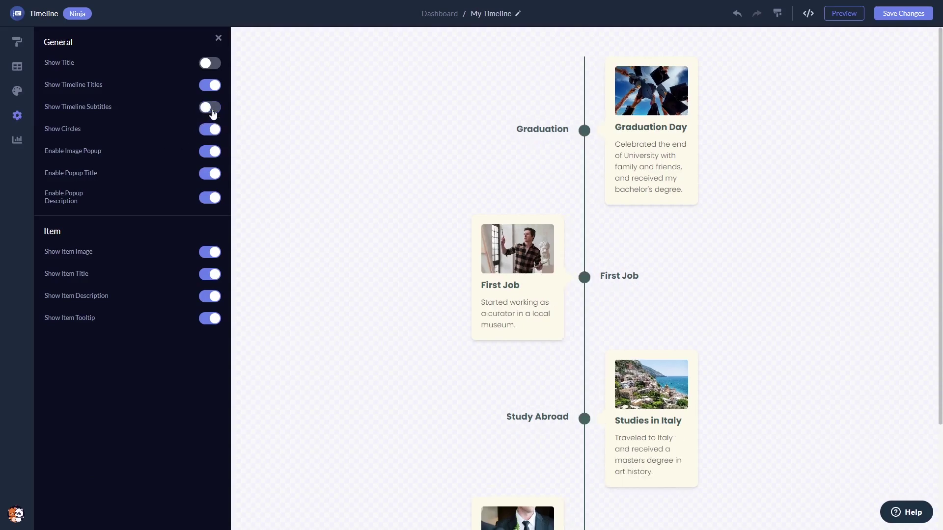
left_click(213, 112)
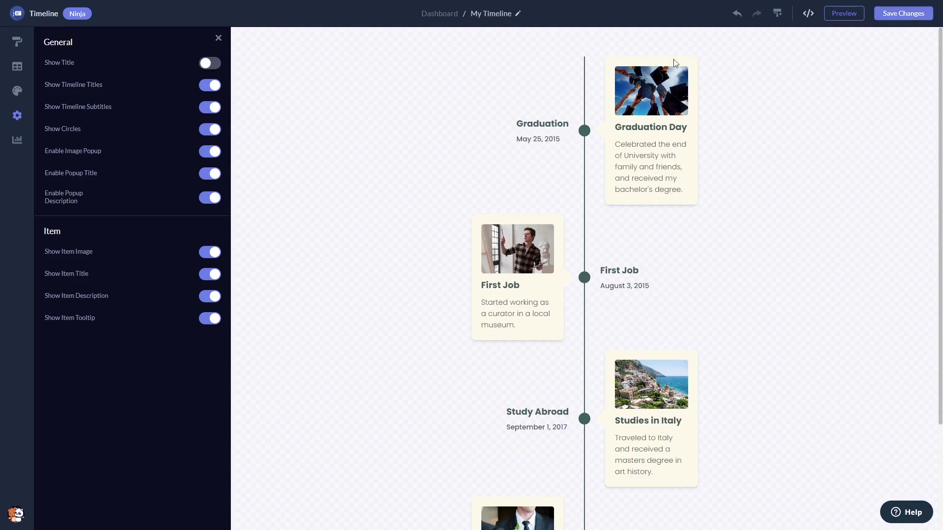
- From the widgets dashboard, copy My Widget's installation code via Add to site
left_click(438, 16)
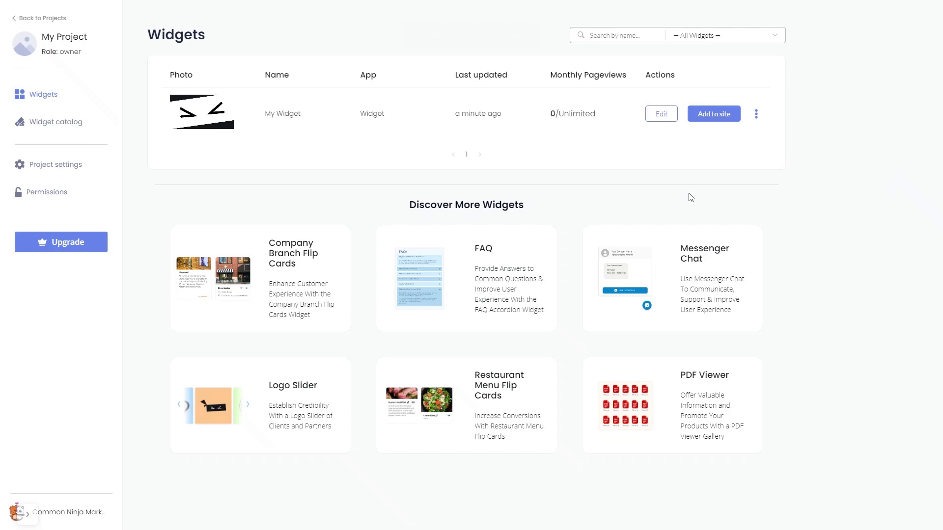
left_click(717, 118)
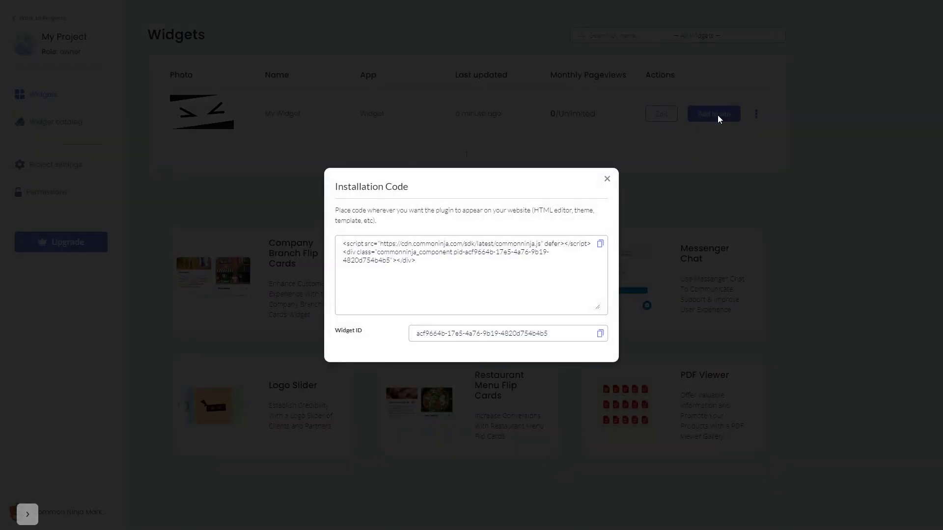
left_click(600, 245)
left_click(607, 179)
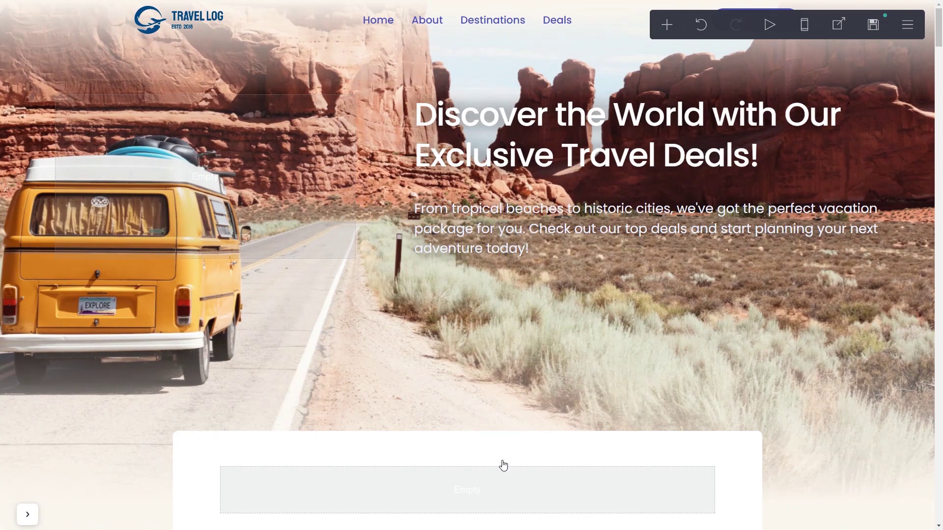
- Select the empty container below the hero section and list the element types to add
left_click(466, 497)
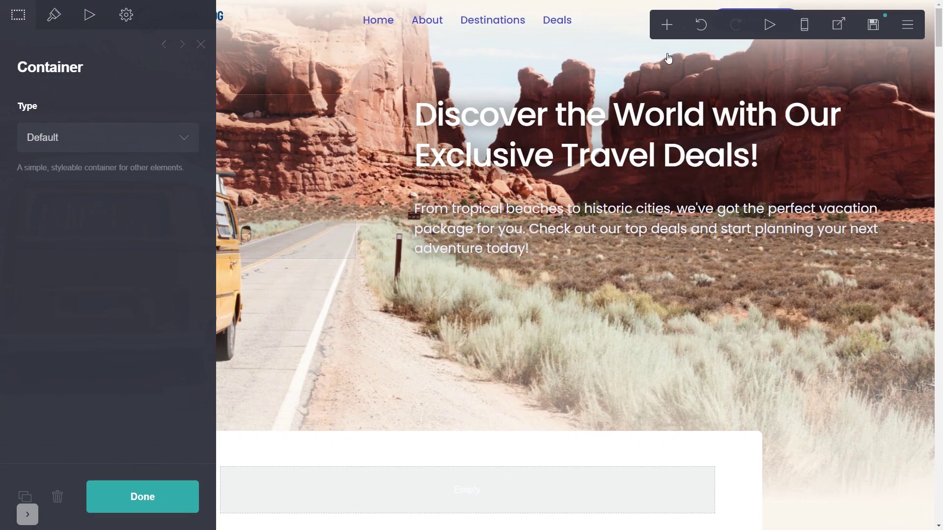
left_click(666, 27)
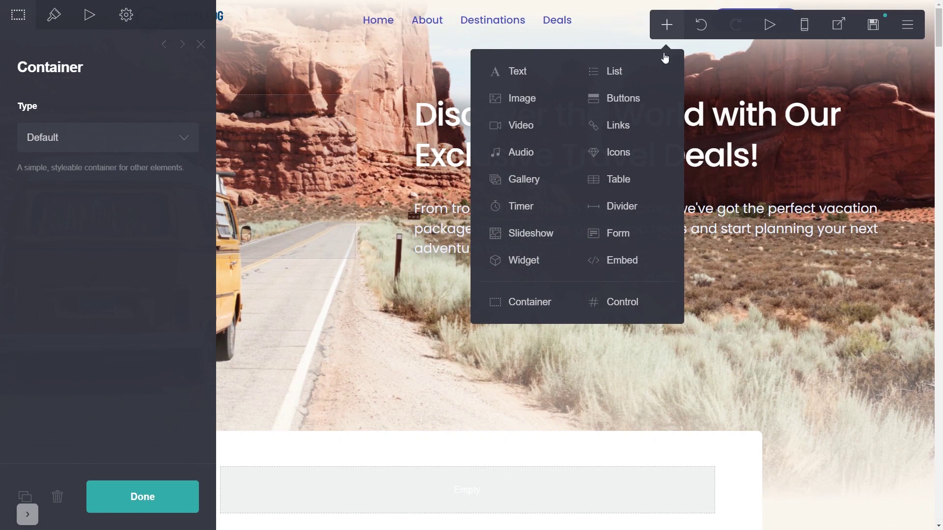
- Add an Embed element and paste the Common Ninja widget code into its Code field
left_click(611, 258)
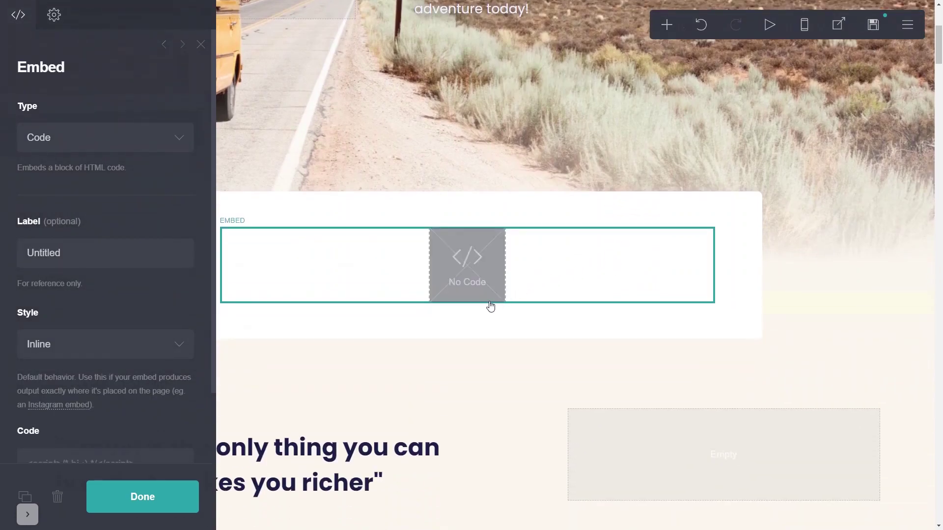
scroll(151, 422, "down", 1)
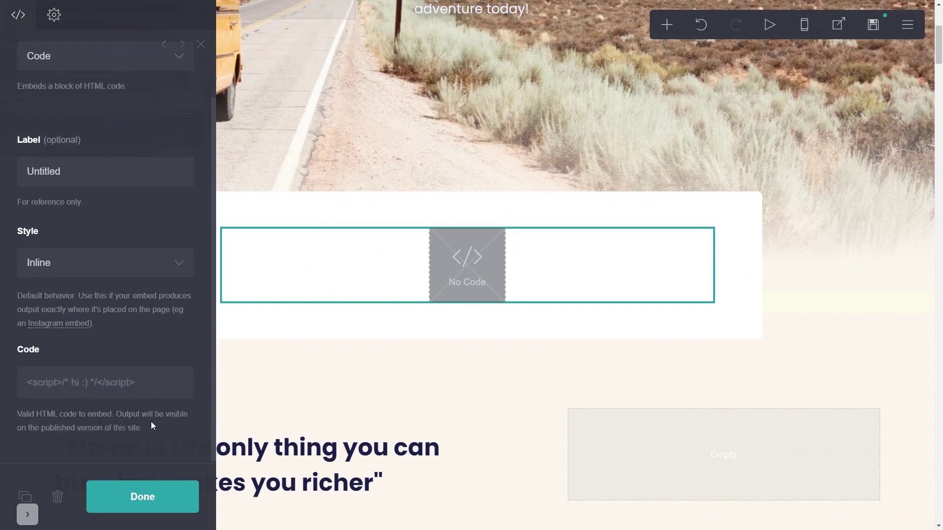
left_click(119, 386)
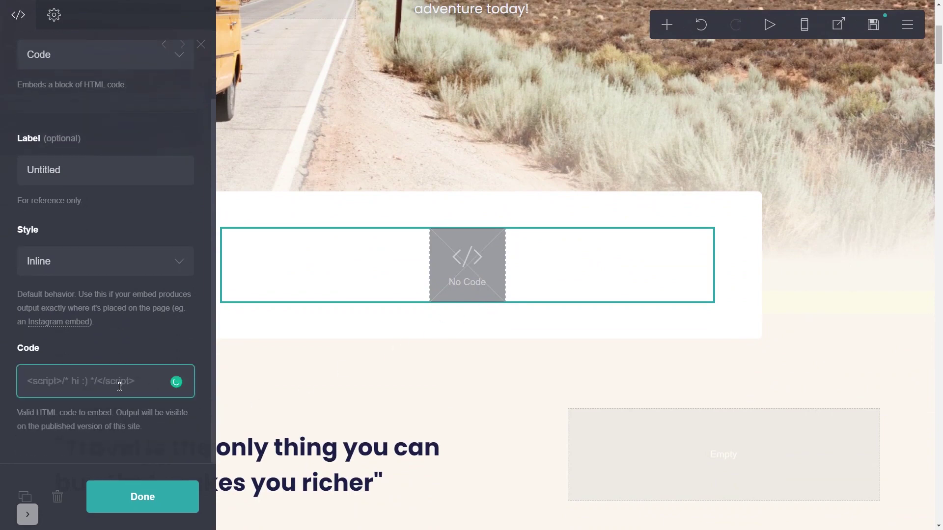
key("ctrl+v")
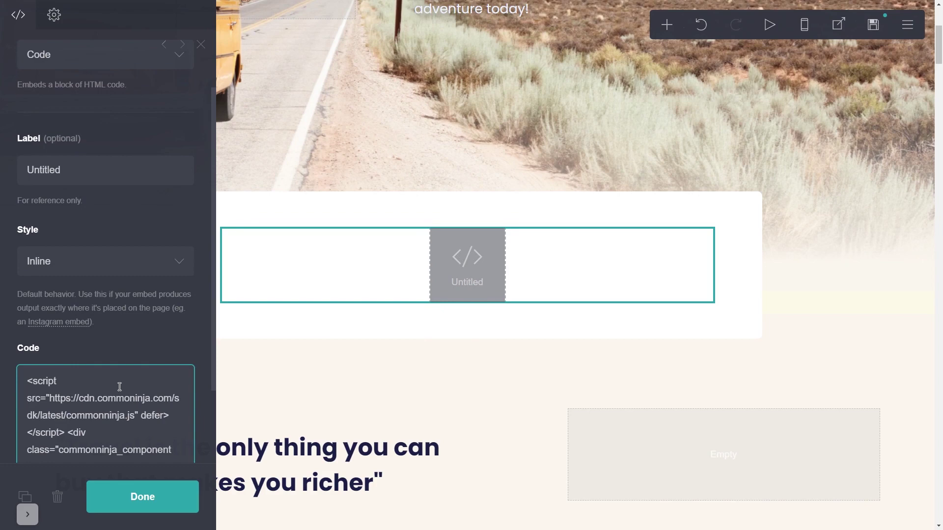
left_click(125, 500)
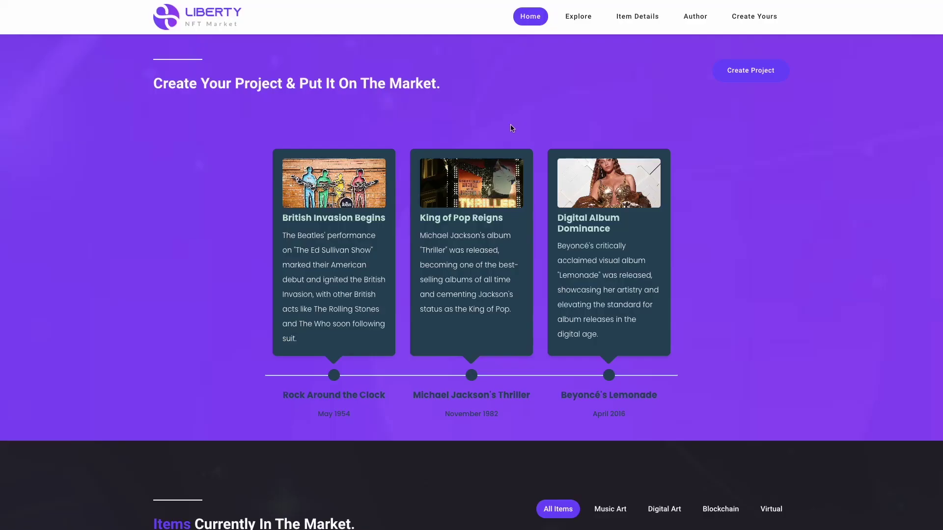
- Enlarge the Digital Album Dominance image on the example timeline and advance the gallery
left_click(571, 183)
left_click(751, 259)
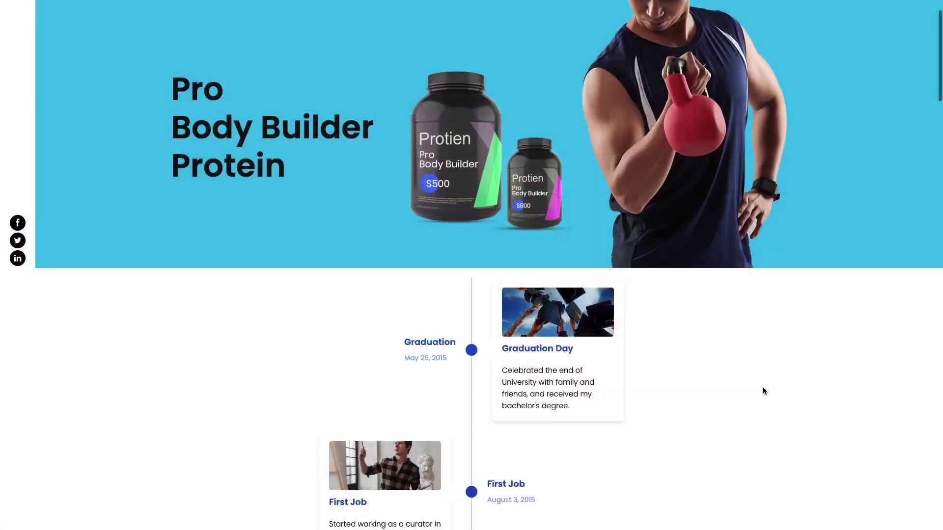
scroll(763, 391, "down", 4)
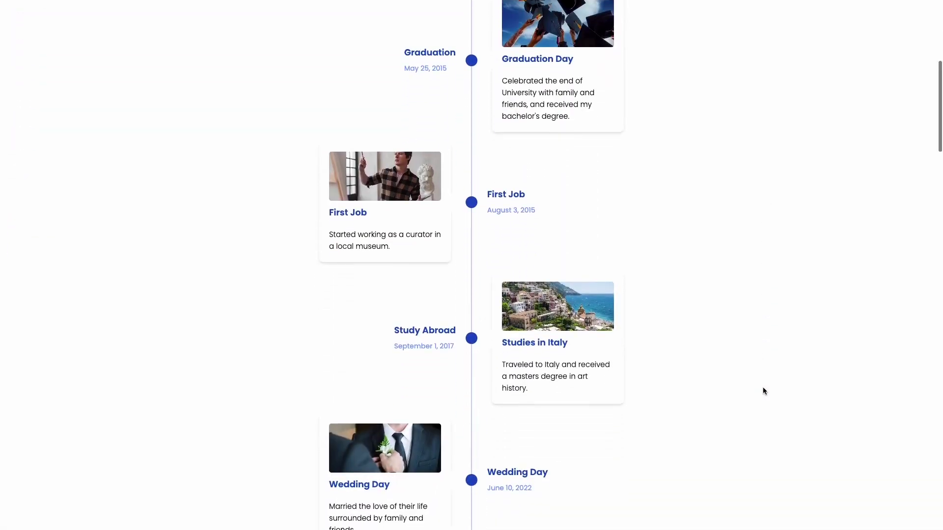